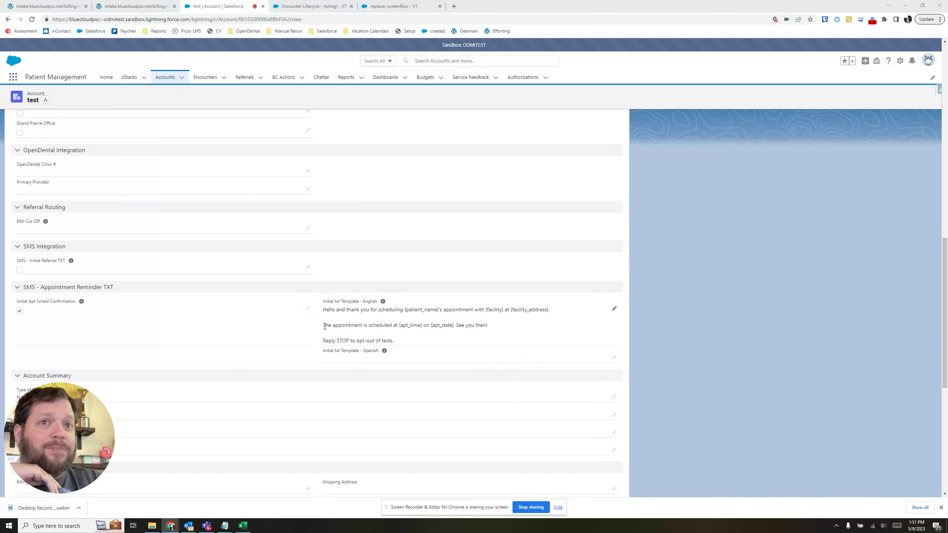
- Highlight the {facility} and {patient_name} placeholders in the SMS template
{"action": "left_click", "coordinate": [128, 295]}
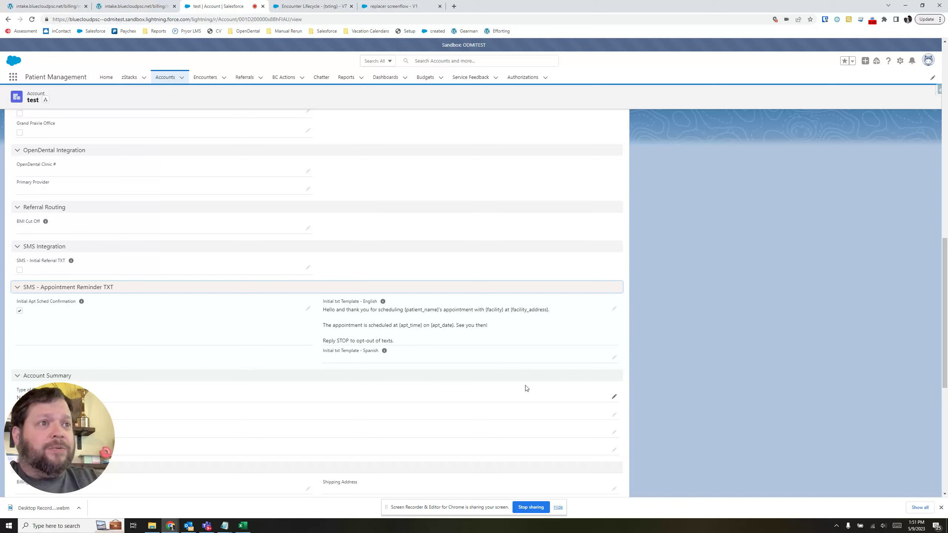
{"action": "left_click_drag", "start_coordinate": [406, 311], "coordinate": [504, 310]}
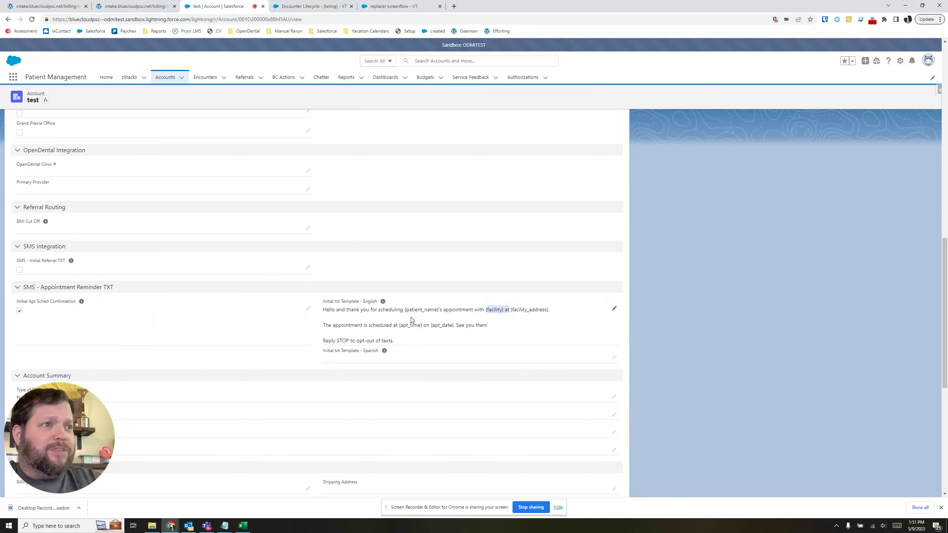
{"action": "left_click_drag", "start_coordinate": [405, 310], "coordinate": [440, 311]}
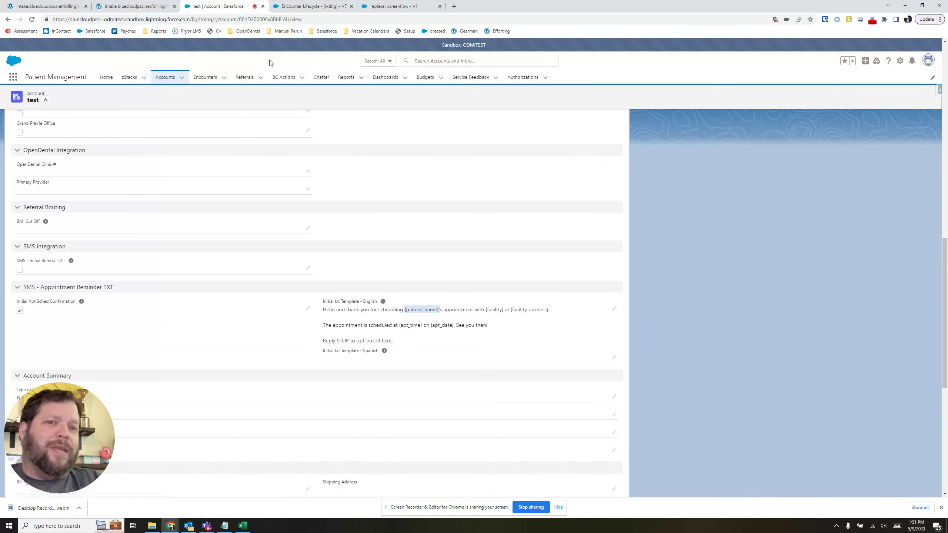
- Inspect the Pull Template - English assignment in the Encounter Lifecycle (txting) V7 flow without changes
{"action": "left_click", "coordinate": [304, 6]}
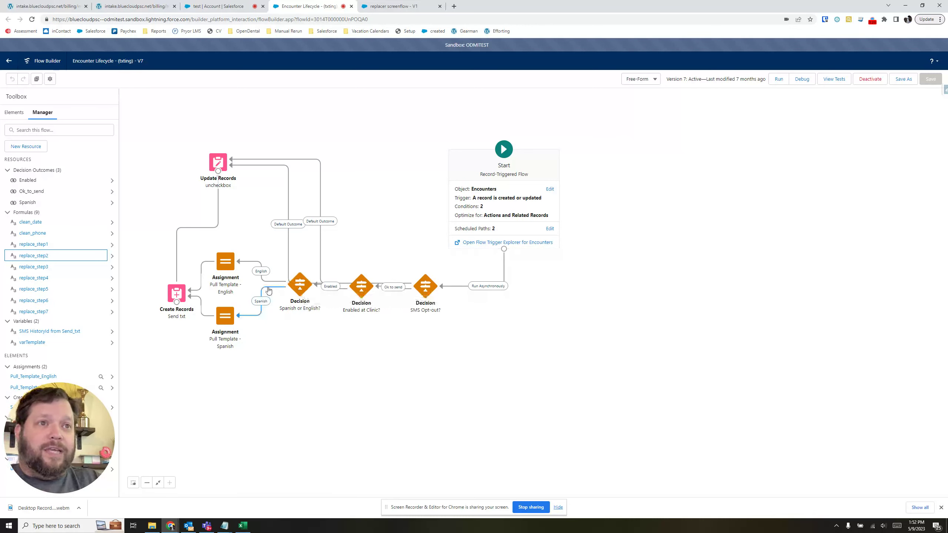
{"action": "left_click", "coordinate": [231, 266]}
{"action": "double_click", "coordinate": [231, 266]}
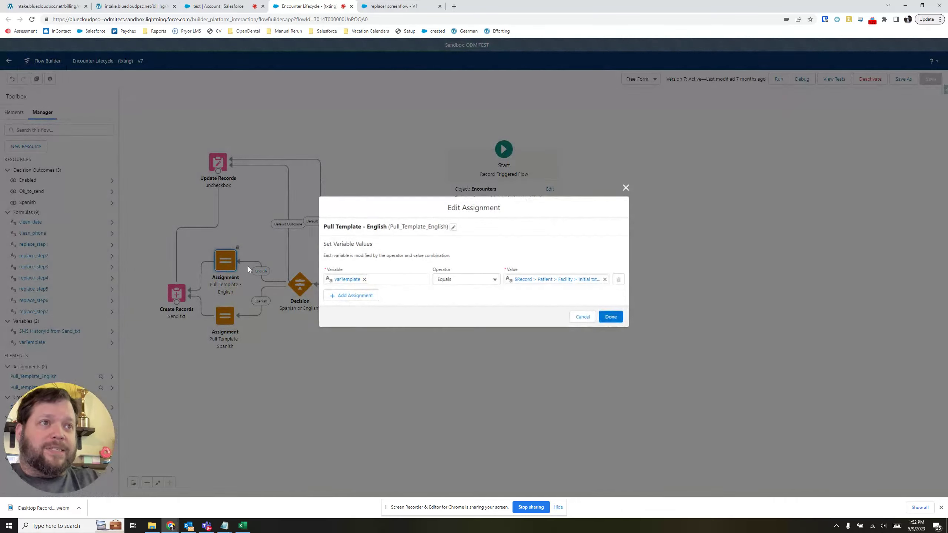
{"action": "left_click", "coordinate": [582, 317]}
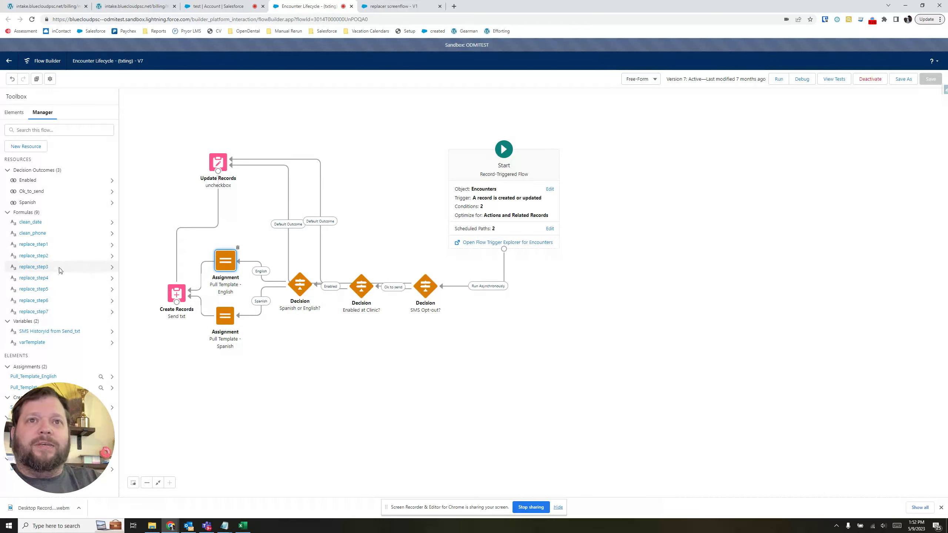
{"action": "double_click", "coordinate": [37, 244]}
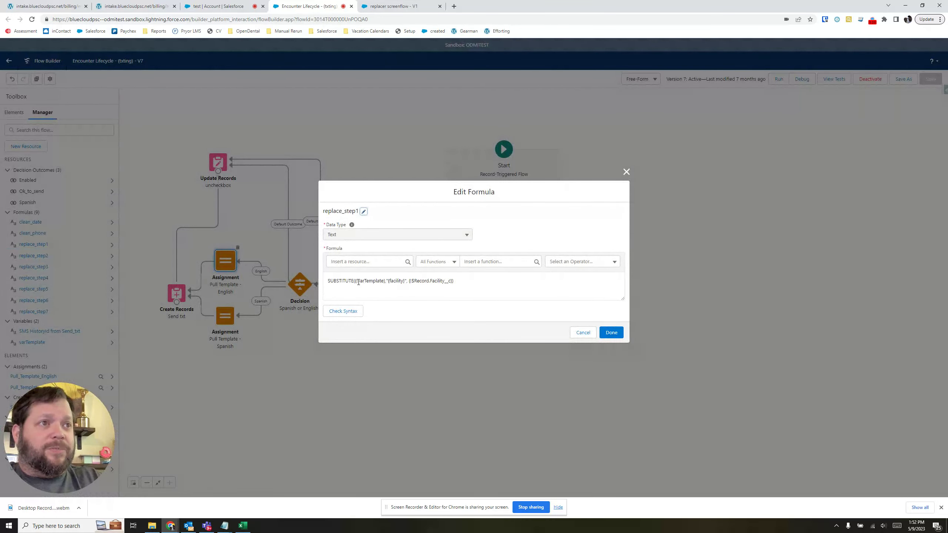
{"action": "left_click_drag", "start_coordinate": [358, 283], "coordinate": [385, 281]}
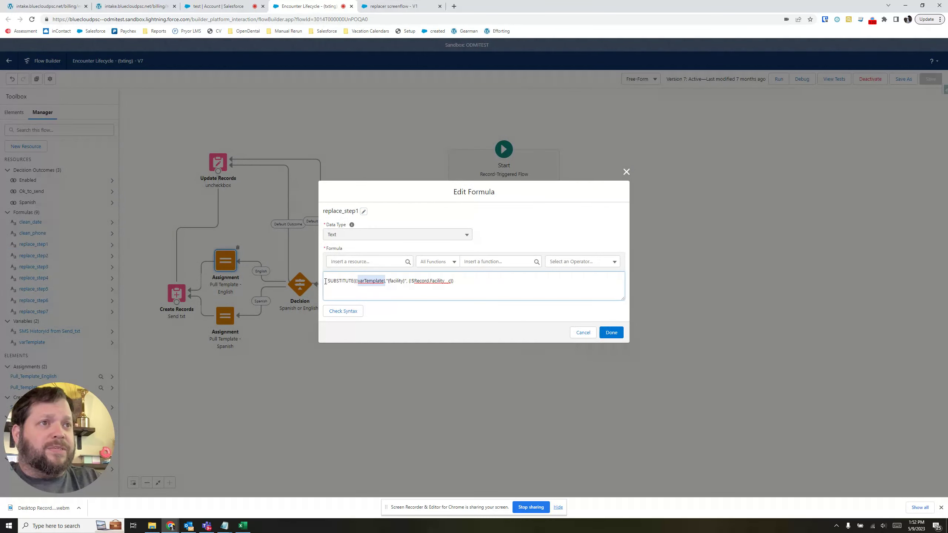
{"action": "left_click_drag", "start_coordinate": [326, 282], "coordinate": [385, 283]}
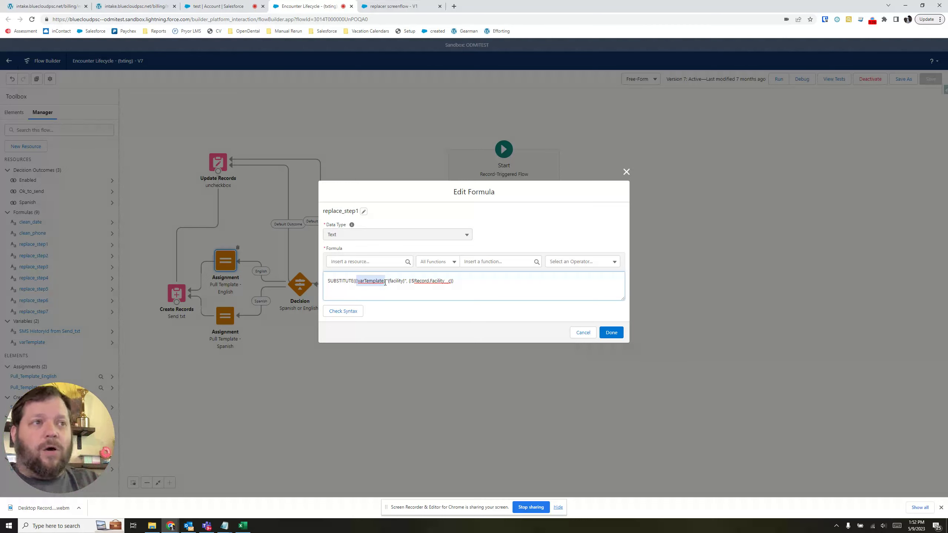
{"action": "left_click_drag", "start_coordinate": [388, 281], "coordinate": [450, 281]}
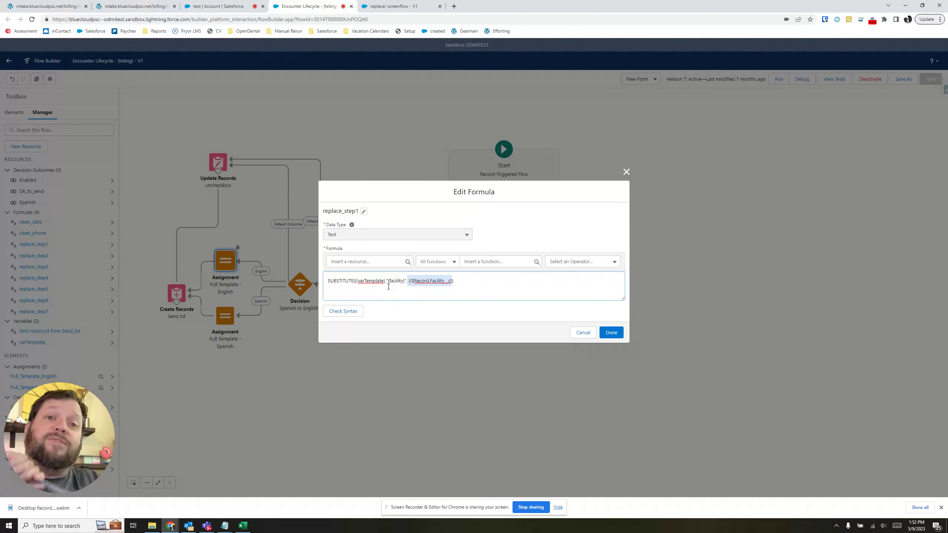
{"action": "left_click", "coordinate": [581, 332]}
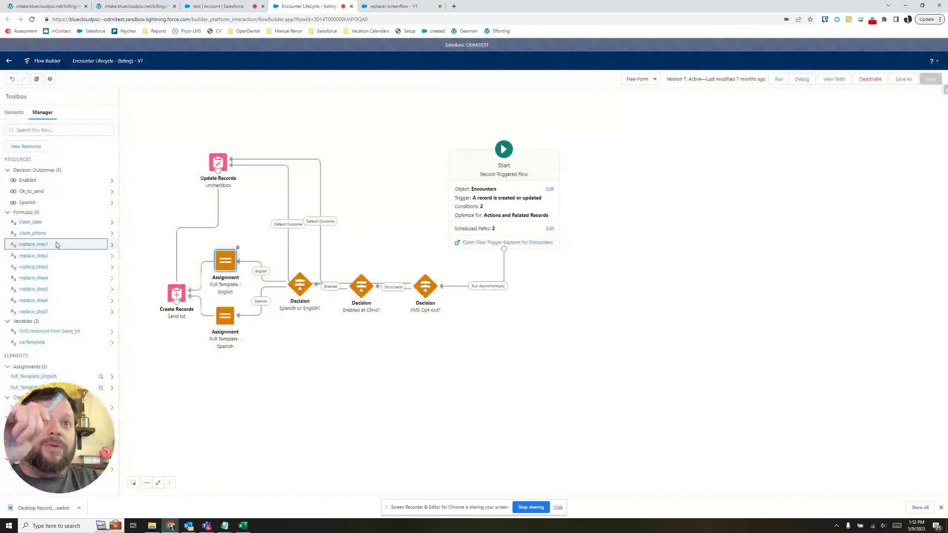
{"action": "left_click", "coordinate": [38, 257]}
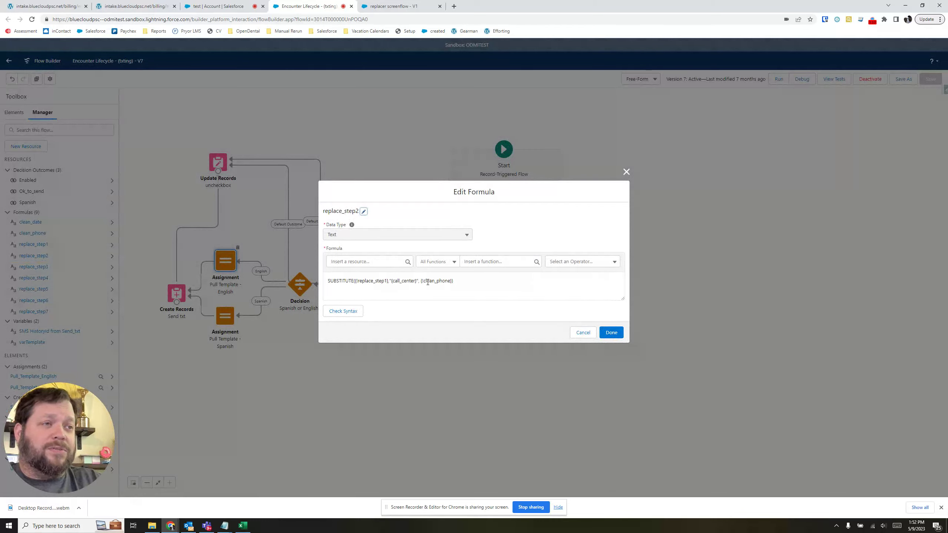
{"action": "left_click", "coordinate": [583, 332]}
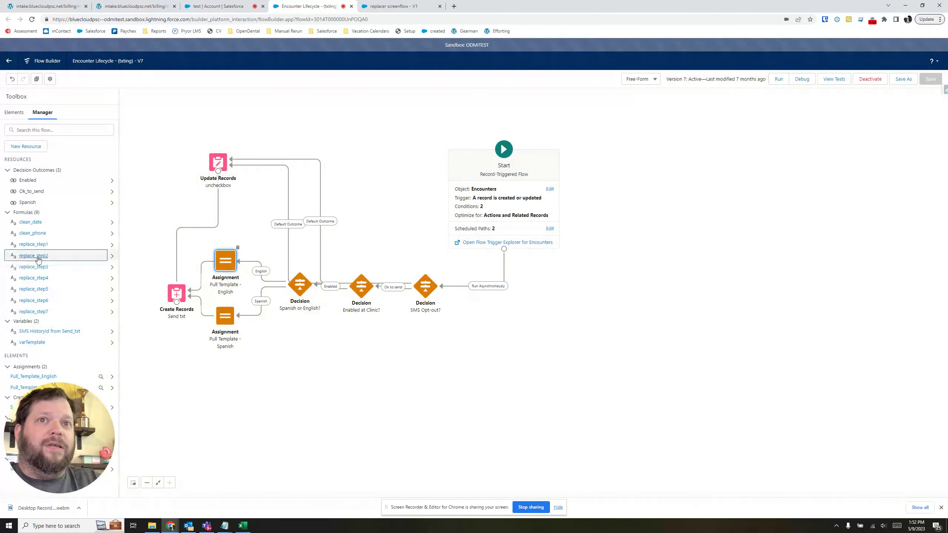
{"action": "left_click", "coordinate": [40, 268]}
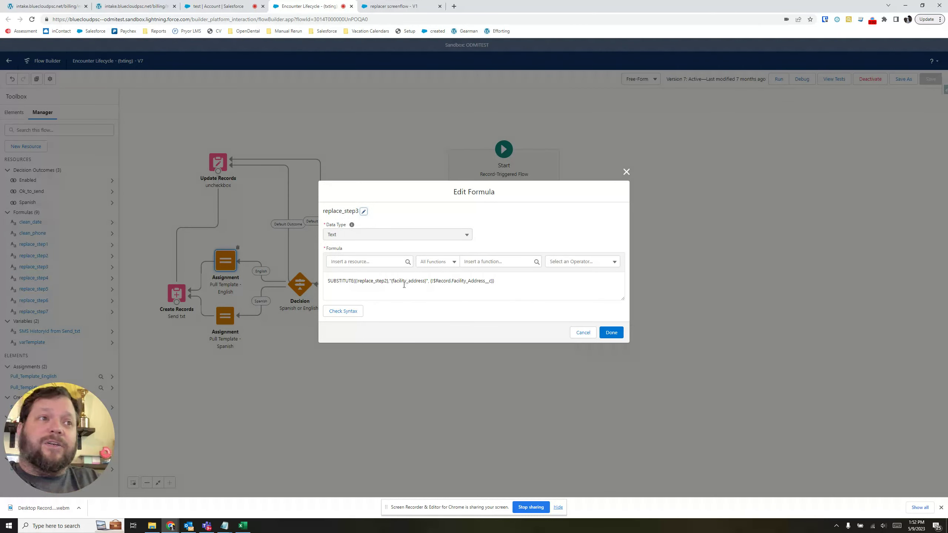
{"action": "left_click_drag", "start_coordinate": [358, 280], "coordinate": [384, 280]}
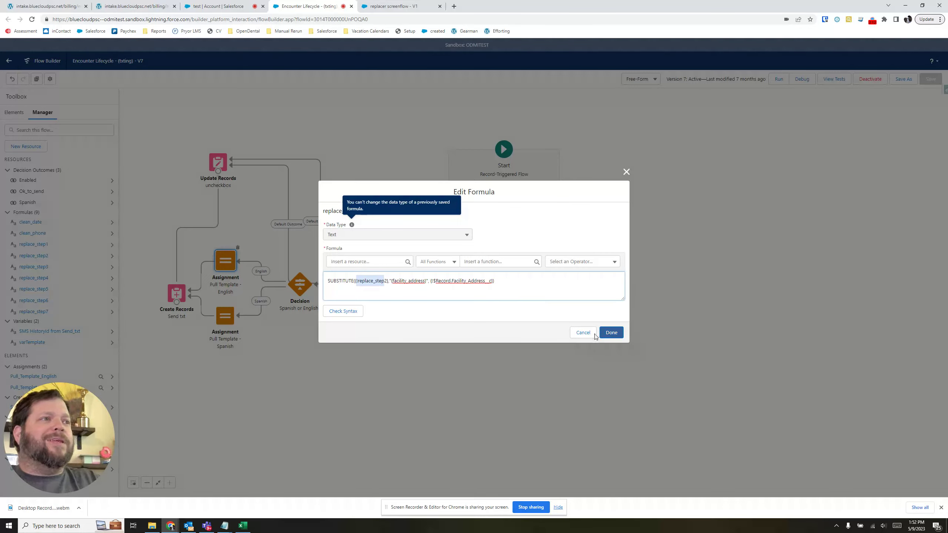
{"action": "left_click", "coordinate": [583, 332]}
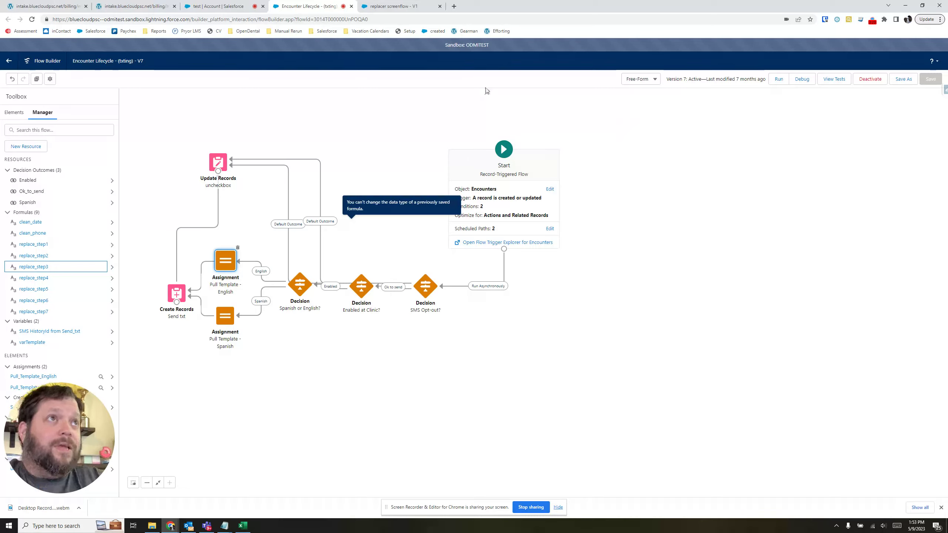
- Inspect the replacer screenflow's test screen and its txt_replace and JSON text areas without changes
{"action": "left_click", "coordinate": [394, 6]}
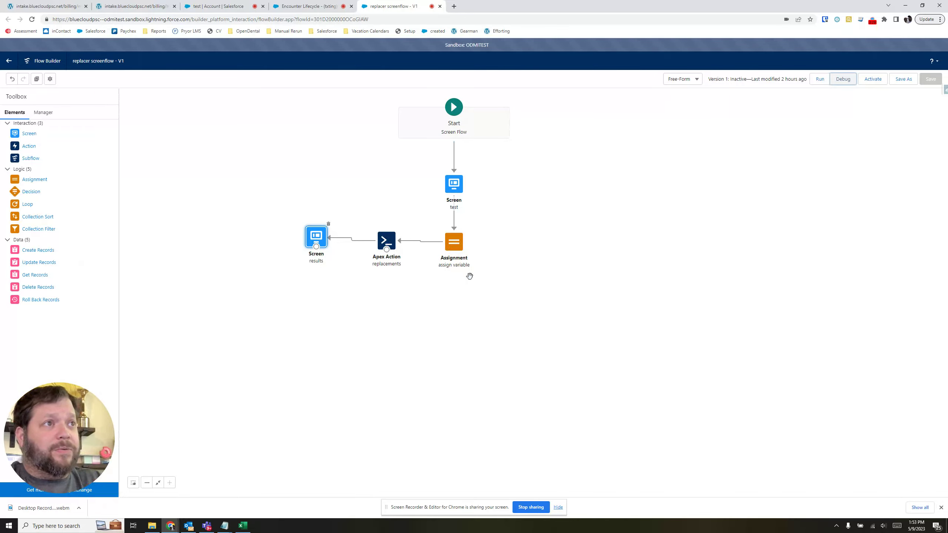
{"action": "double_click", "coordinate": [452, 185]}
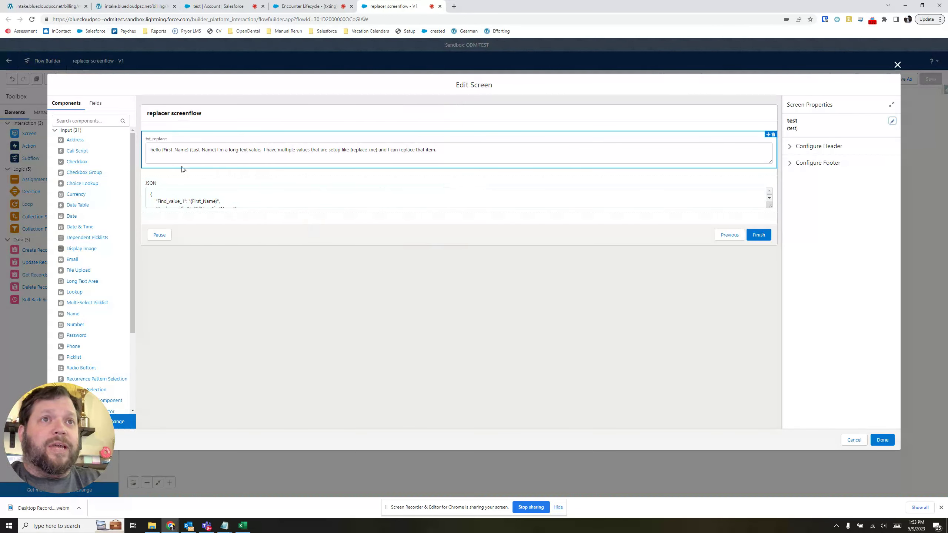
{"action": "left_click", "coordinate": [164, 153]}
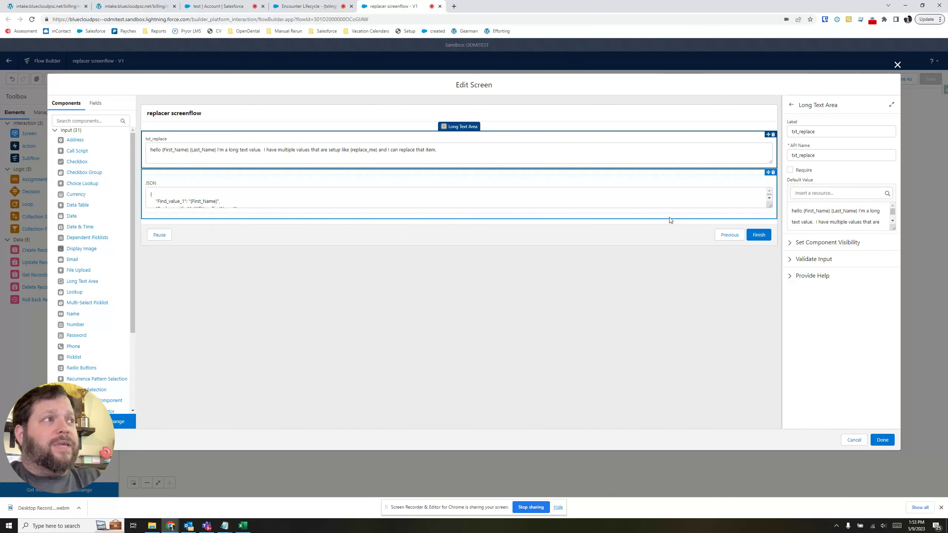
{"action": "left_click", "coordinate": [768, 210]}
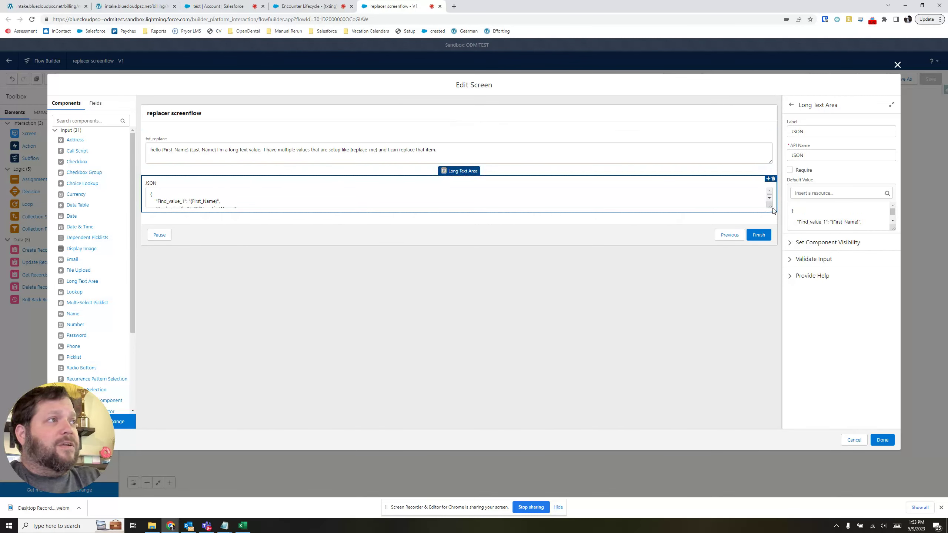
{"action": "left_click", "coordinate": [855, 442]}
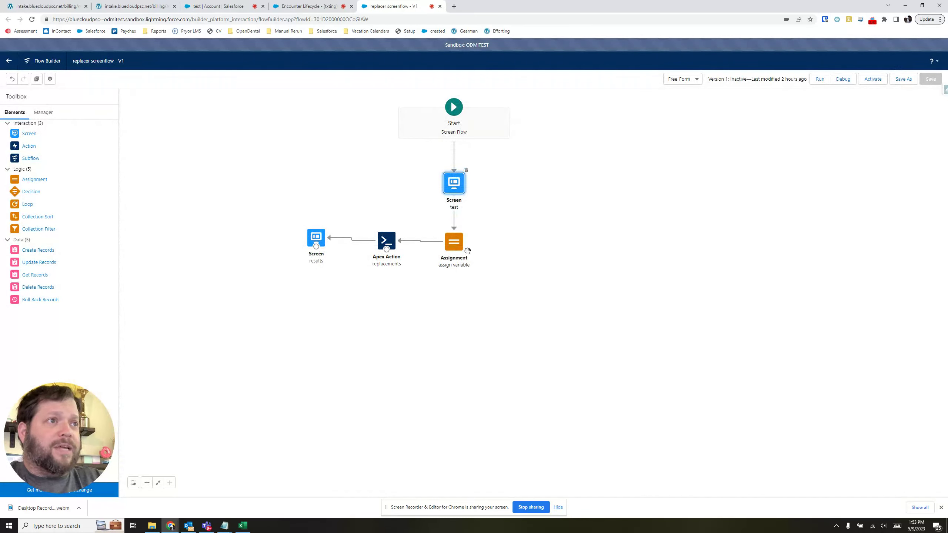
- Review the assign variable assignment and the replacements Apex action's Input Text, JSON Value and output variable
{"action": "double_click", "coordinate": [459, 249]}
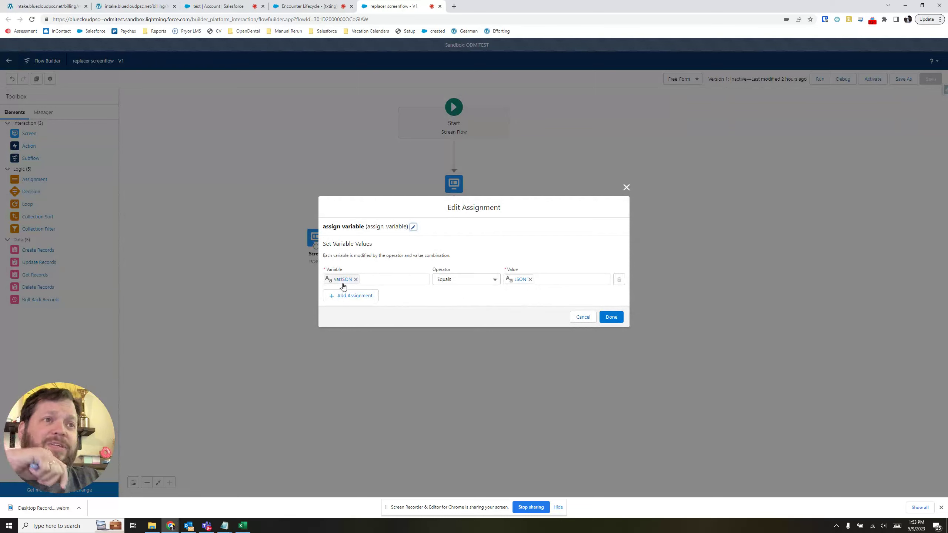
{"action": "left_click", "coordinate": [578, 318]}
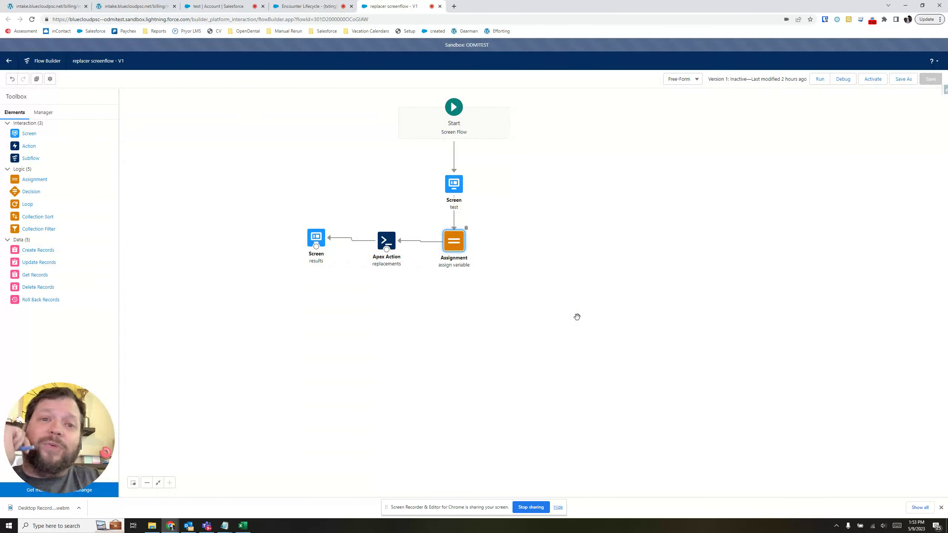
{"action": "double_click", "coordinate": [388, 239]}
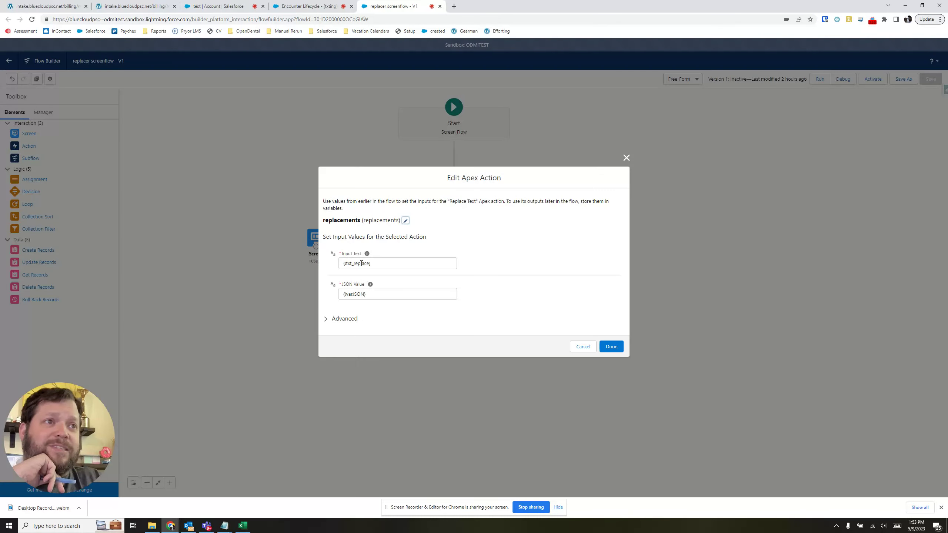
{"action": "left_click_drag", "start_coordinate": [379, 264], "coordinate": [332, 266]}
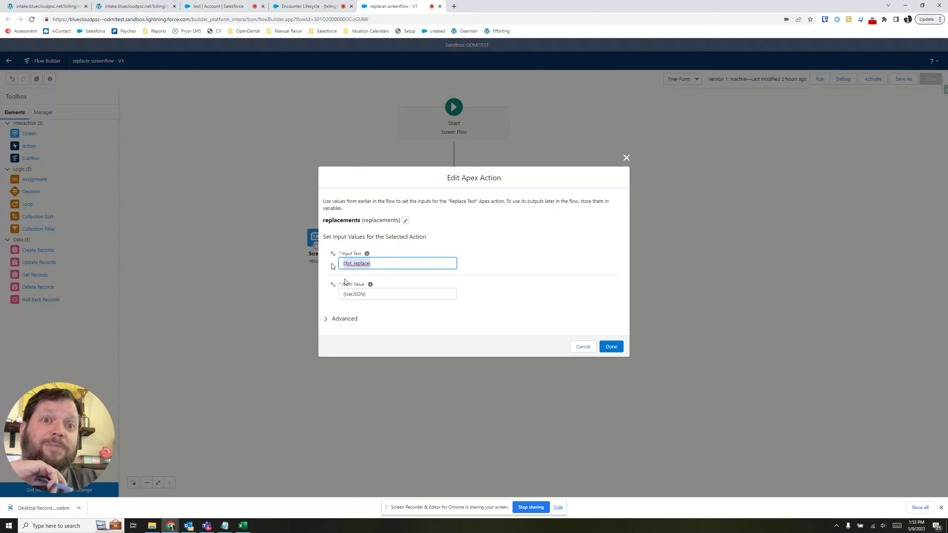
{"action": "left_click_drag", "start_coordinate": [375, 295], "coordinate": [327, 299]}
{"action": "left_click", "coordinate": [332, 319]}
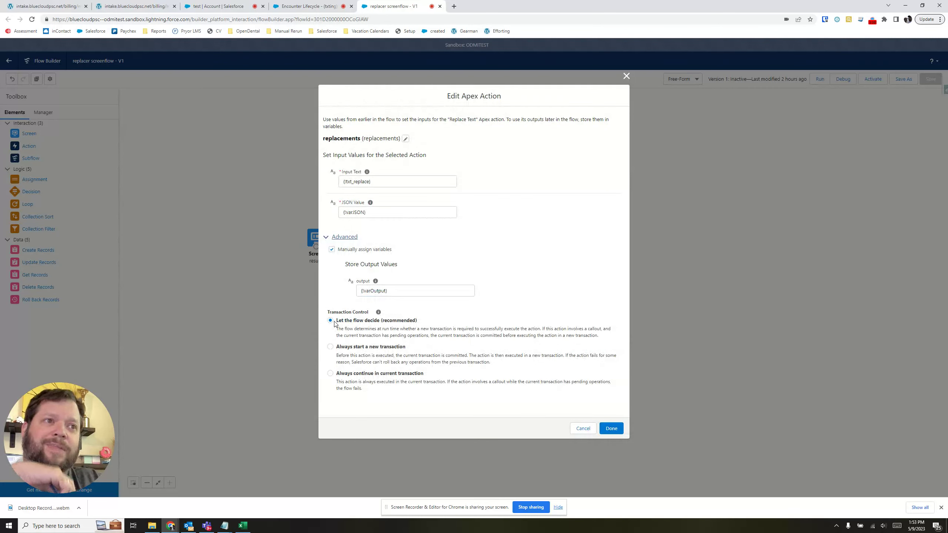
{"action": "left_click", "coordinate": [377, 291]}
{"action": "triple_click", "coordinate": [377, 291]}
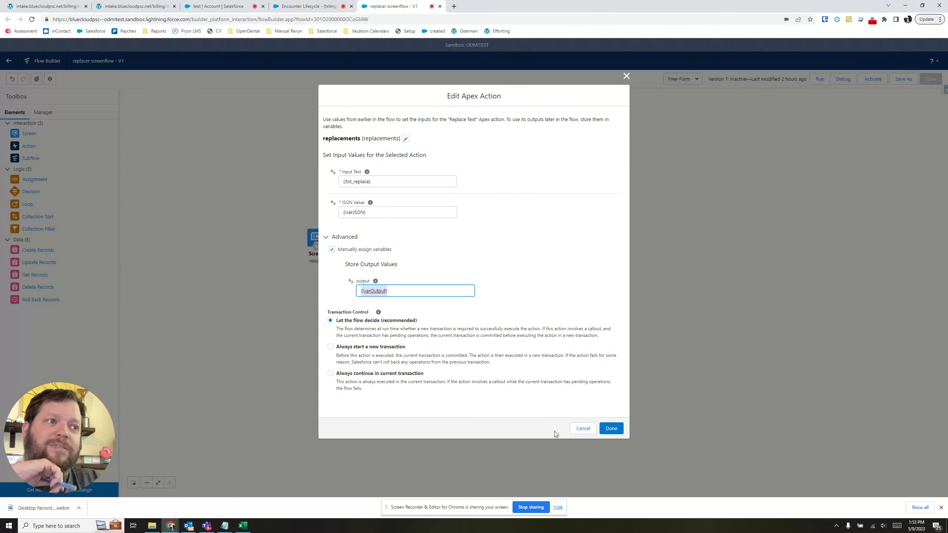
{"action": "left_click", "coordinate": [579, 430]}
- Check that the results screen displays the output variable, leaving it unchanged
{"action": "left_click", "coordinate": [317, 243]}
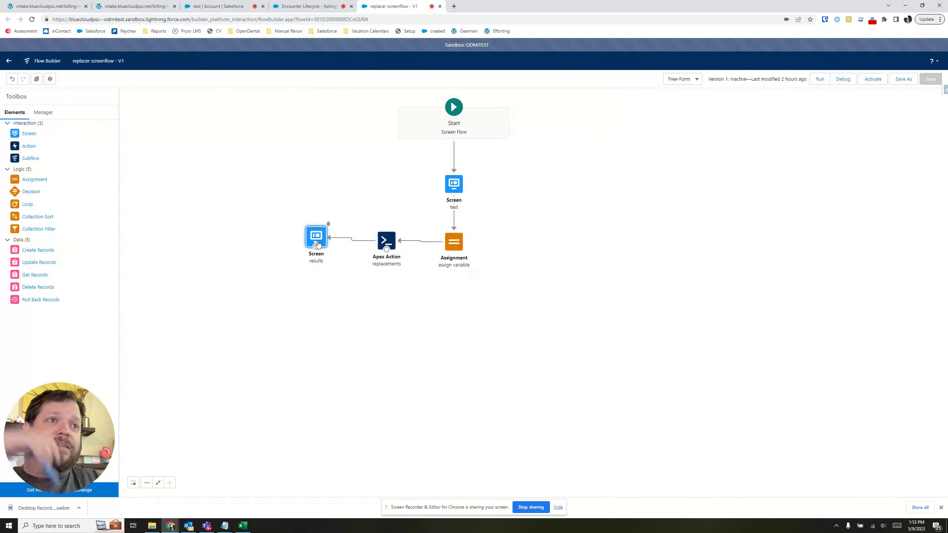
{"action": "double_click", "coordinate": [317, 244]}
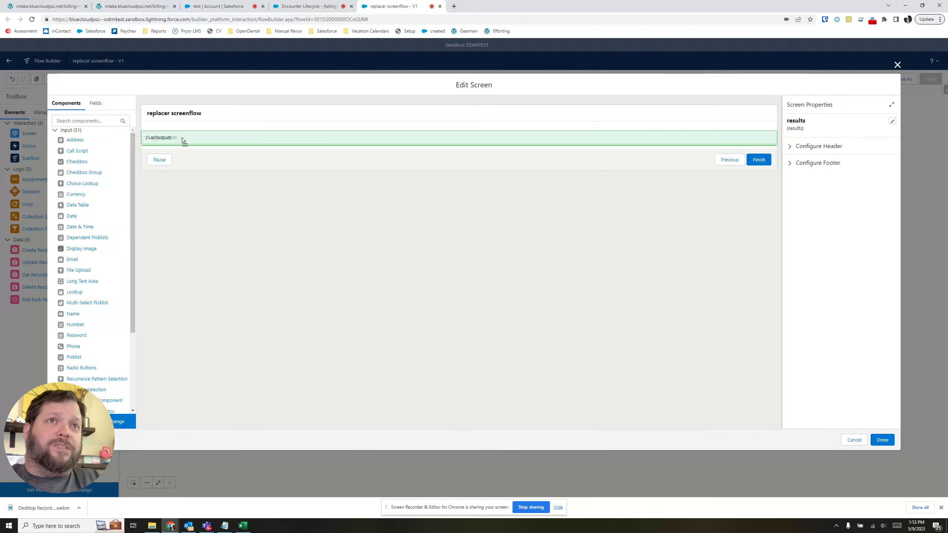
{"action": "left_click", "coordinate": [854, 440]}
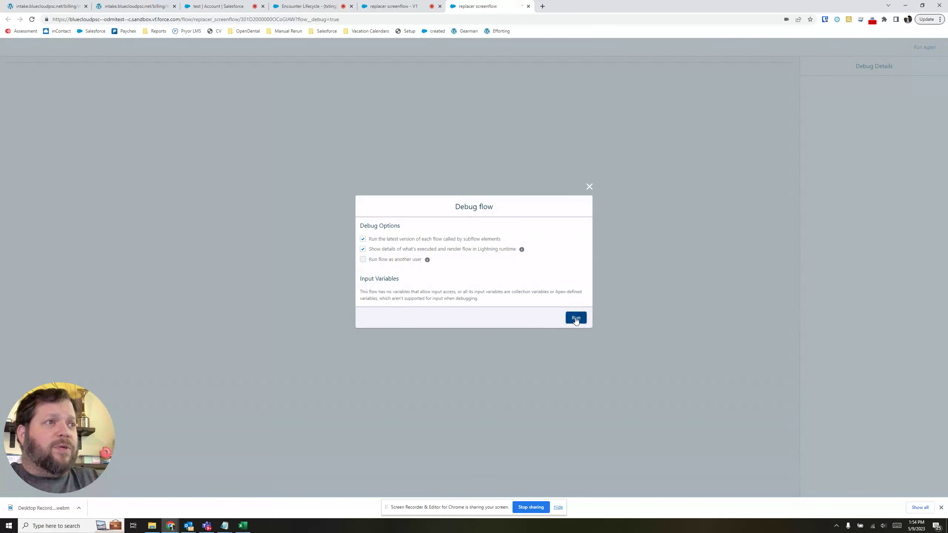
- Start the debug run and review the greeting's {First_Name}/{Last_Name} placeholders and JSON replacement values
{"action": "left_click", "coordinate": [575, 319]}
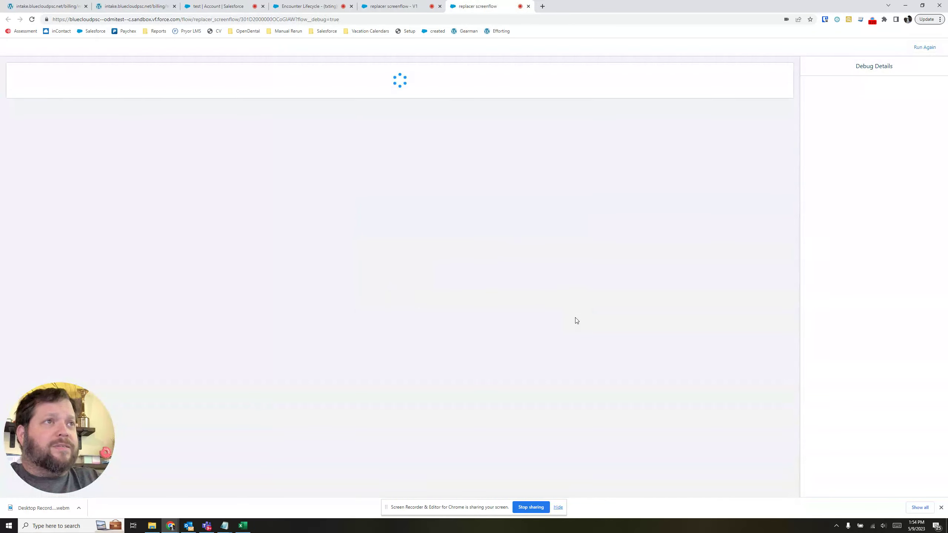
{"action": "left_click", "coordinate": [30, 98]}
{"action": "left_click_drag", "start_coordinate": [25, 99], "coordinate": [91, 99]}
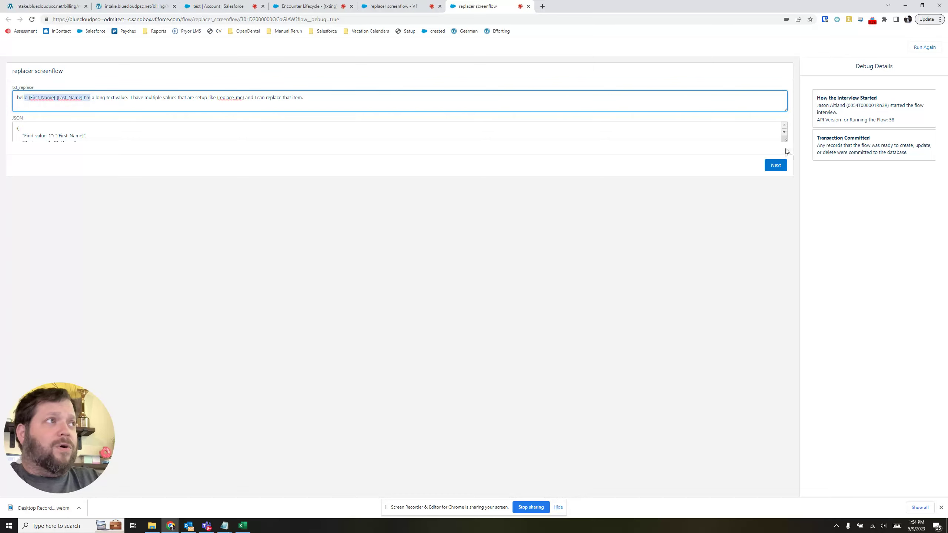
{"action": "left_click_drag", "start_coordinate": [785, 140], "coordinate": [785, 191]}
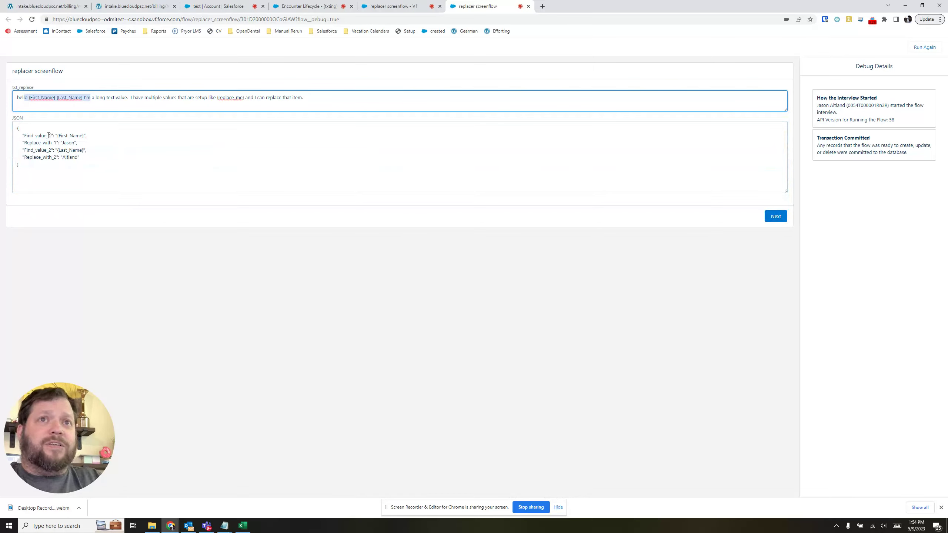
{"action": "double_click", "coordinate": [69, 135]}
{"action": "double_click", "coordinate": [66, 142]}
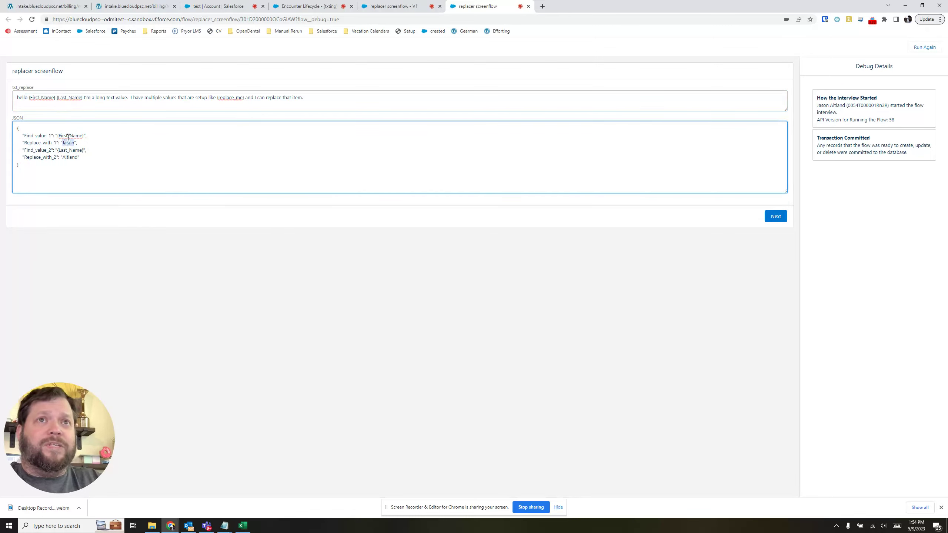
{"action": "double_click", "coordinate": [66, 98]}
{"action": "left_click_drag", "start_coordinate": [63, 157], "coordinate": [75, 157]}
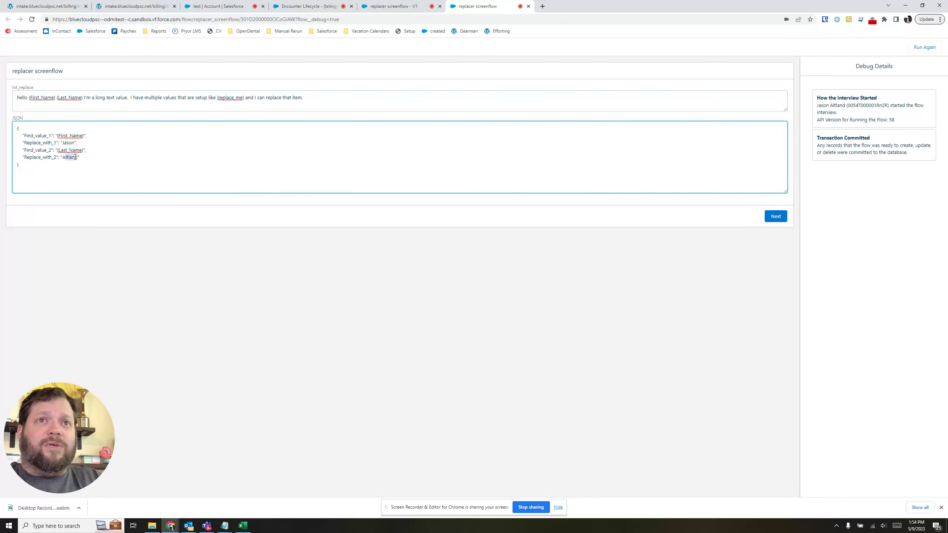
- Run the replacement, confirm names substituted but {replace_me} unchanged, then return to the input screen
{"action": "left_click", "coordinate": [777, 219]}
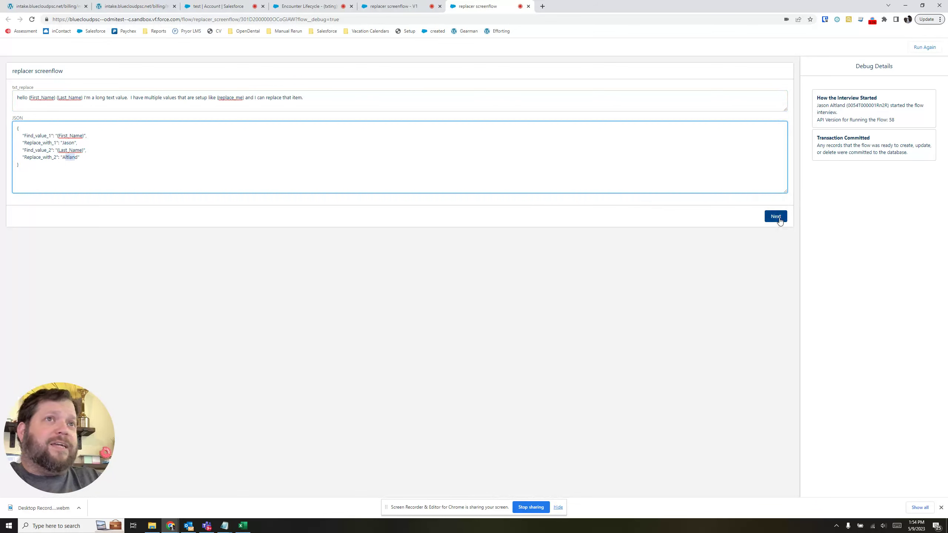
{"action": "left_click_drag", "start_coordinate": [20, 87], "coordinate": [142, 93]}
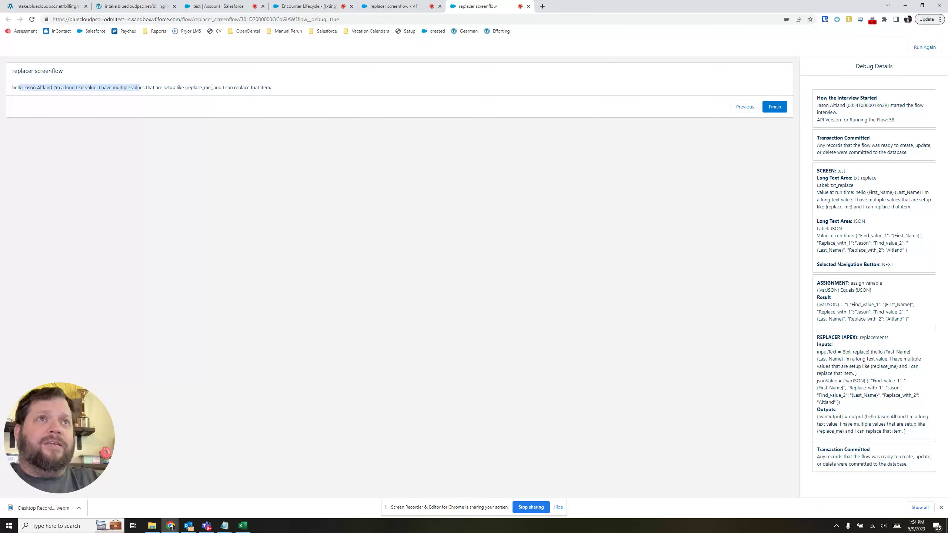
{"action": "left_click_drag", "start_coordinate": [211, 88], "coordinate": [185, 88]}
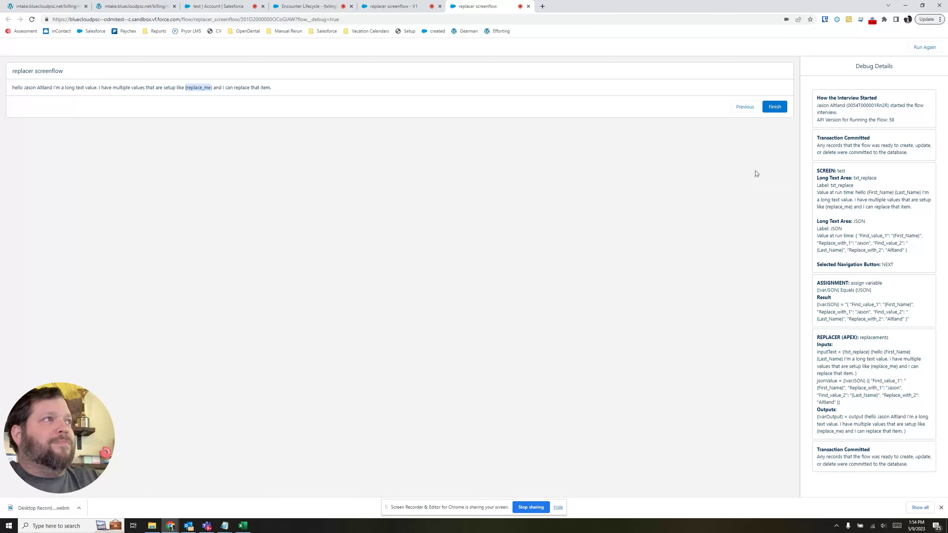
{"action": "left_click", "coordinate": [752, 107]}
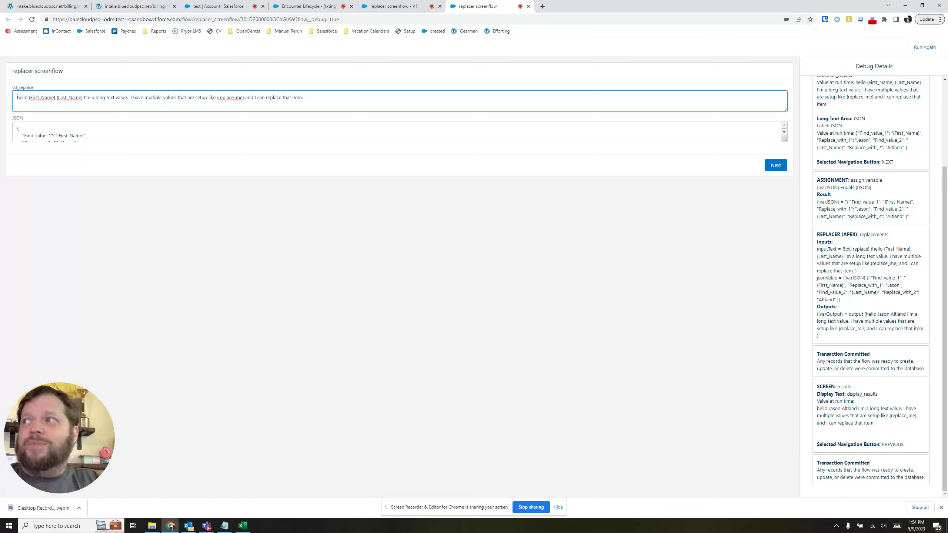
{"action": "key", "text": "alt+Tab"}
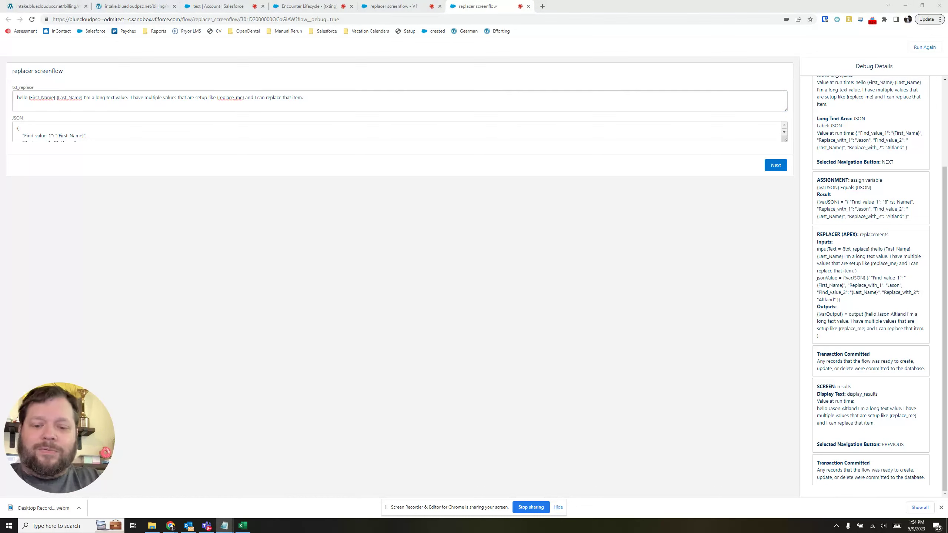
- Replace the txt_replace text with the thirty placeholders {Value1} to {Value30}
{"action": "left_click", "coordinate": [101, 105]}
{"action": "key", "text": "ctrl+a"}
{"action": "type", "text": "{Value28} {Value29} {Value30}"}
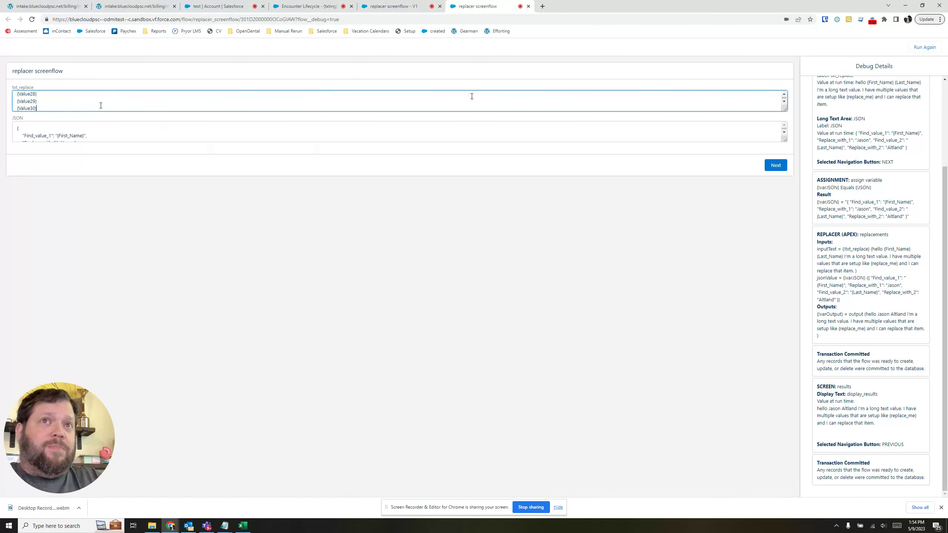
{"action": "left_click_drag", "start_coordinate": [786, 110], "coordinate": [794, 314]}
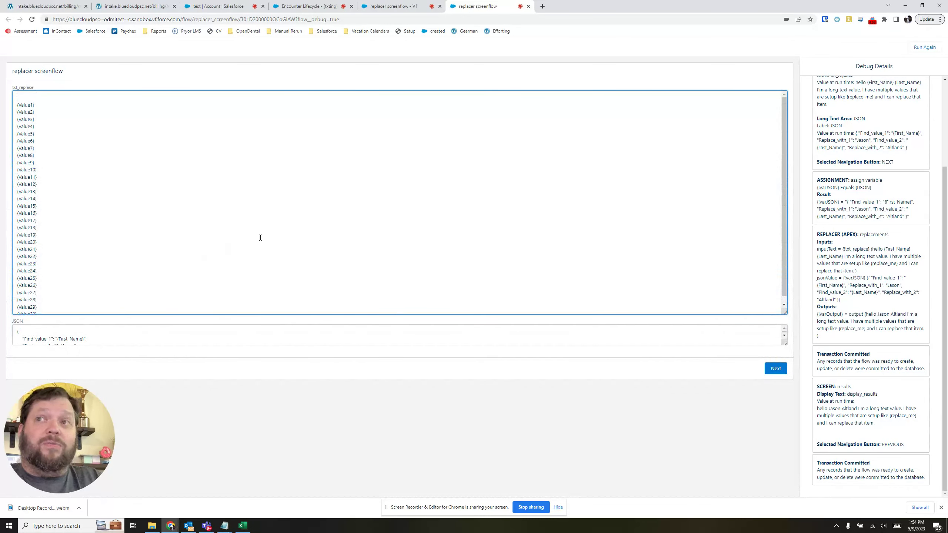
{"action": "key", "text": "alt+Tab"}
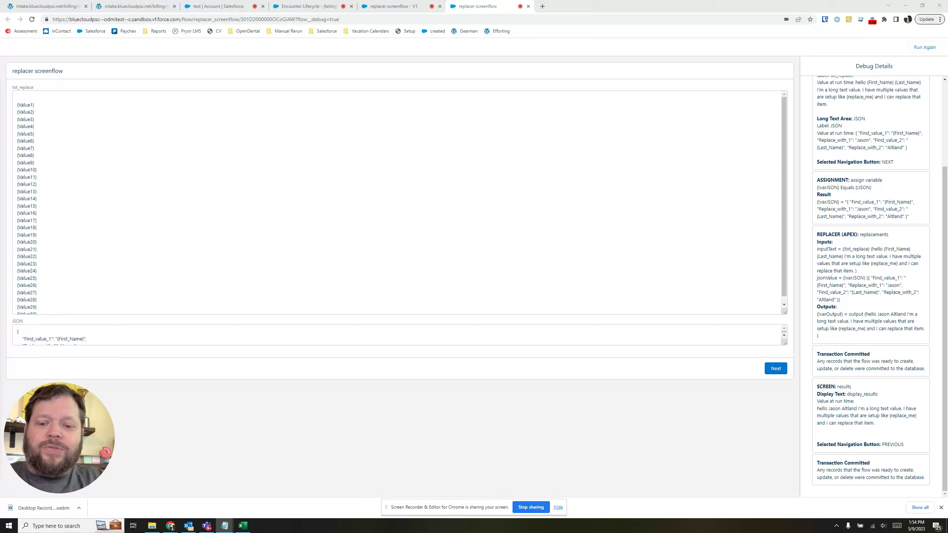
- Put the thirty matching find/replace pairs into the enlarged JSON field
{"action": "left_click_drag", "start_coordinate": [786, 343], "coordinate": [779, 497]}
{"action": "left_click", "coordinate": [237, 385]}
{"action": "key", "text": "ctrl+a"}
{"action": "key", "text": "ctrl+End"}
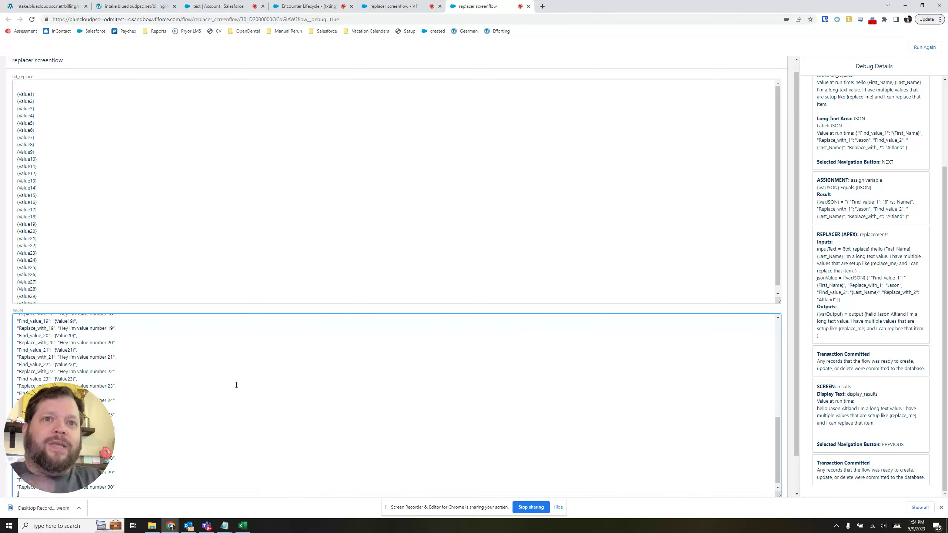
{"action": "key", "text": "ctrl+Home"}
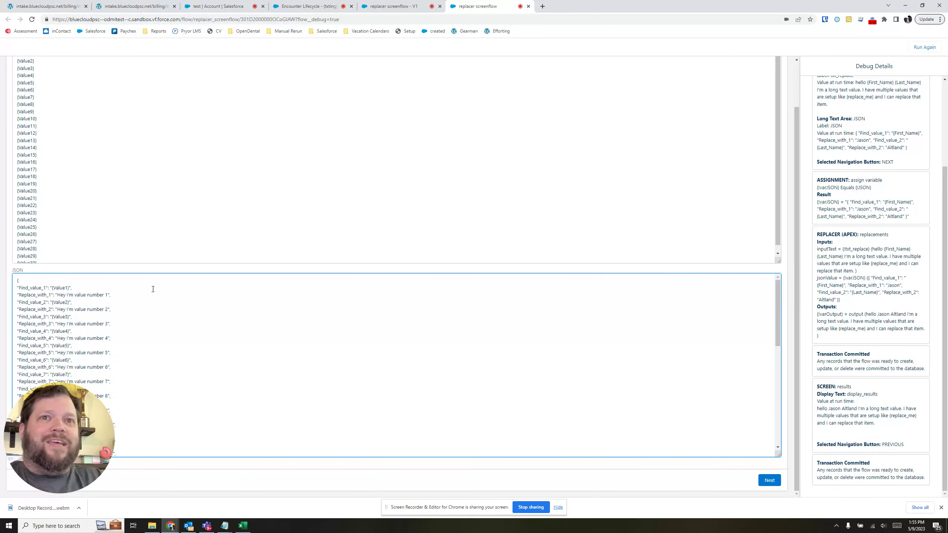
{"action": "scroll", "coordinate": [35, 106], "scroll_direction": "up", "scroll_amount": 1}
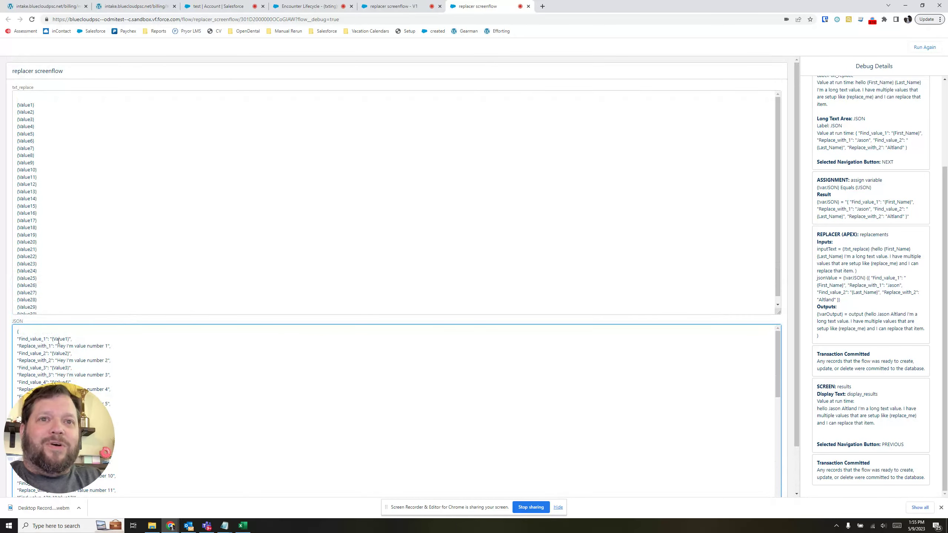
{"action": "left_click_drag", "start_coordinate": [57, 352], "coordinate": [94, 344]}
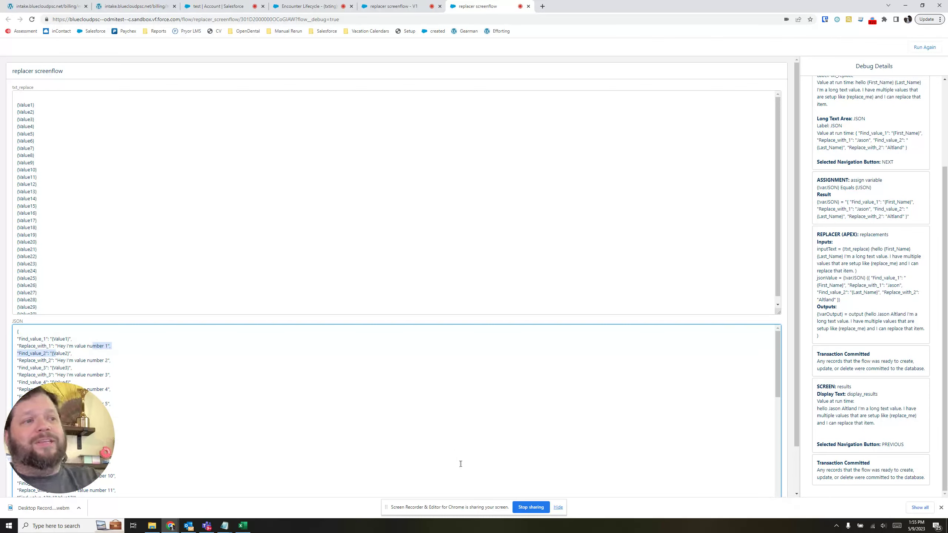
{"action": "scroll", "coordinate": [634, 411], "scroll_direction": "down", "scroll_amount": 3}
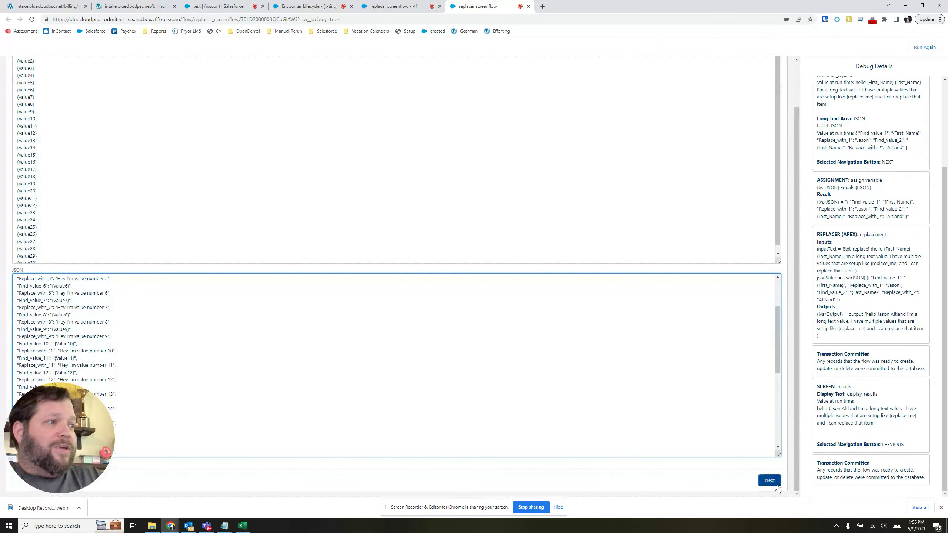
- Run the flow and verify output lines 'Hey I'm value number 1' through 30
{"action": "left_click", "coordinate": [772, 481]}
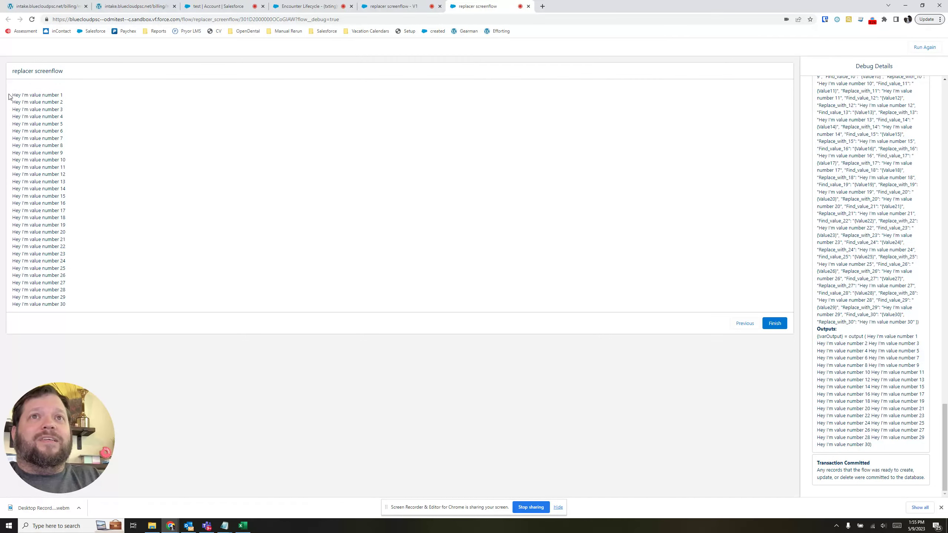
{"action": "left_click_drag", "start_coordinate": [11, 95], "coordinate": [78, 306]}
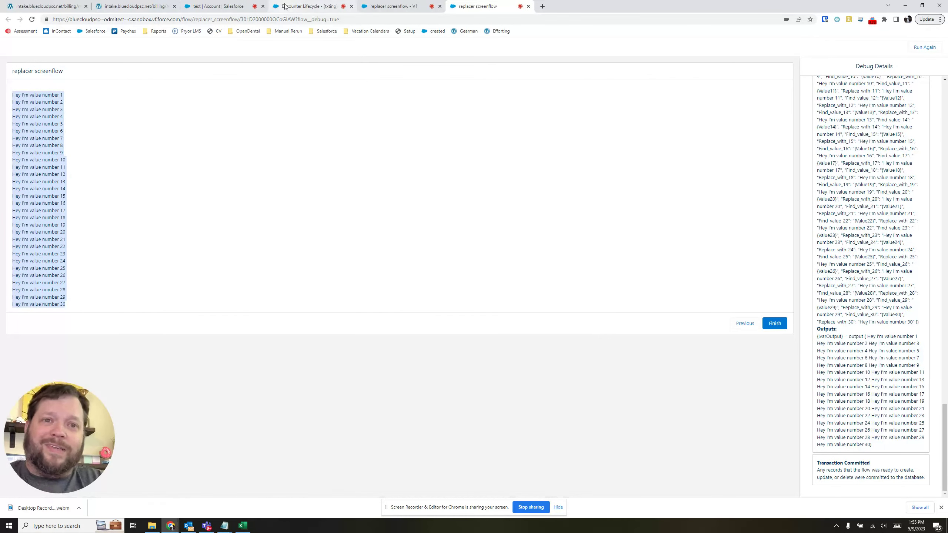
{"action": "mouse_move", "coordinate": [284, 6]}
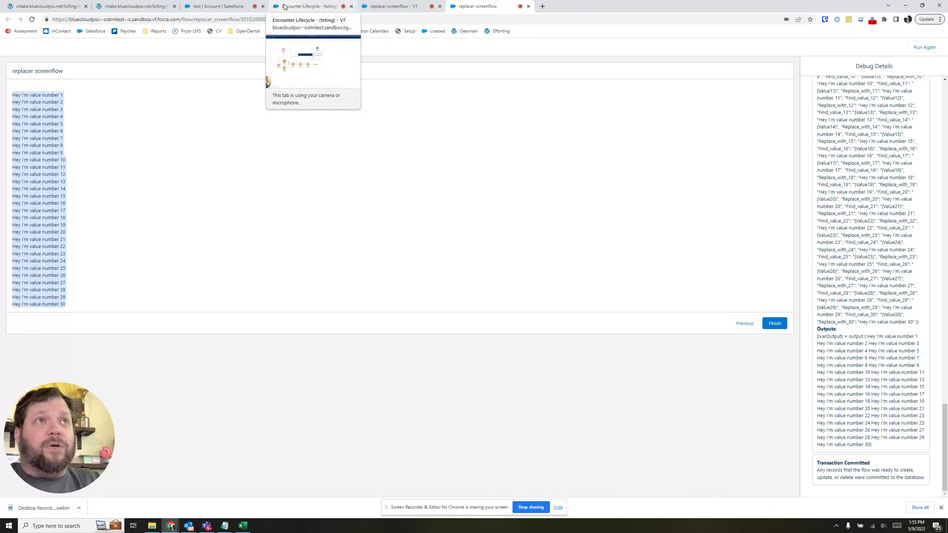
{"action": "left_click", "coordinate": [229, 7]}
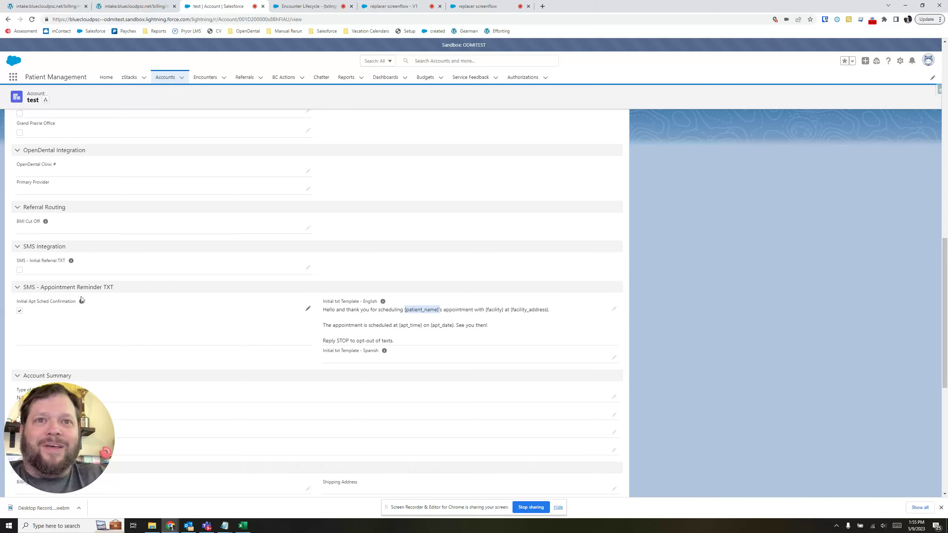
- Review the test Account's SMS appointment reminder template fields and dismiss a field help bubble
{"action": "mouse_move", "coordinate": [82, 303]}
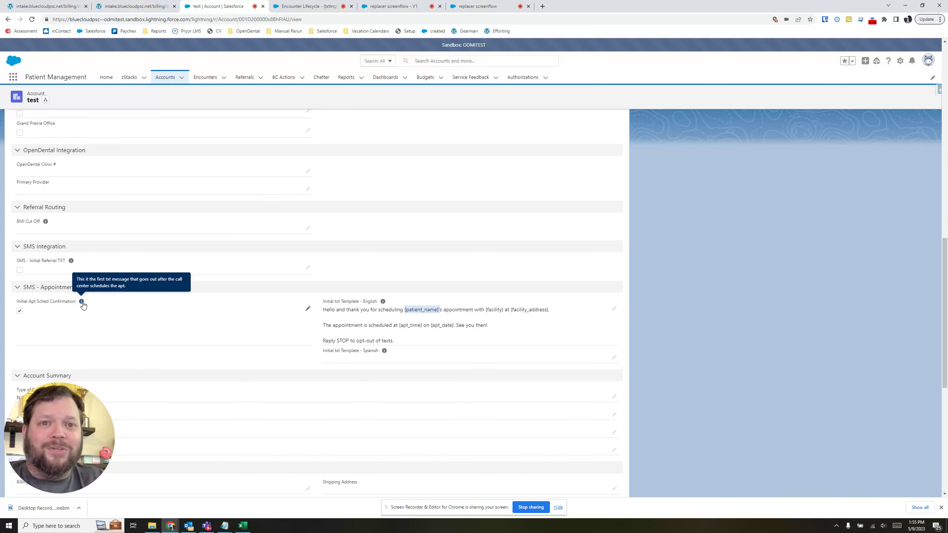
{"action": "left_click", "coordinate": [763, 331]}
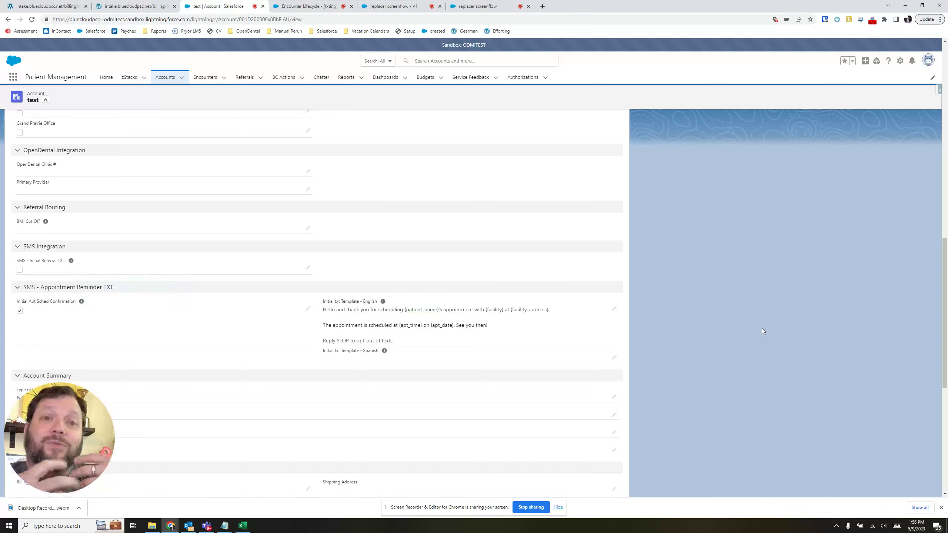